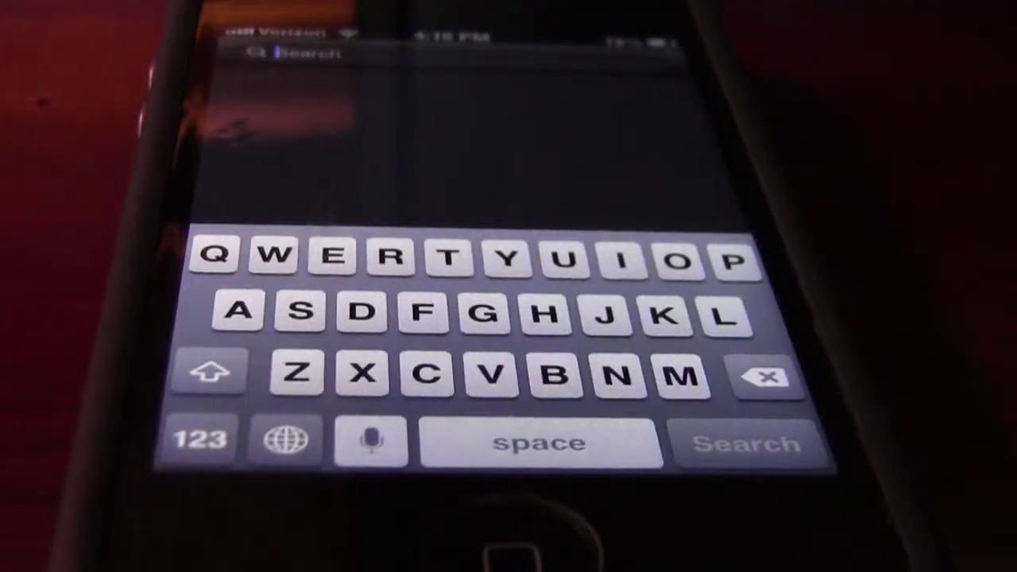
# Search the iPhone App Store for 'remote mouse' and open the Remote Mouse result.
pyautogui.write('em')
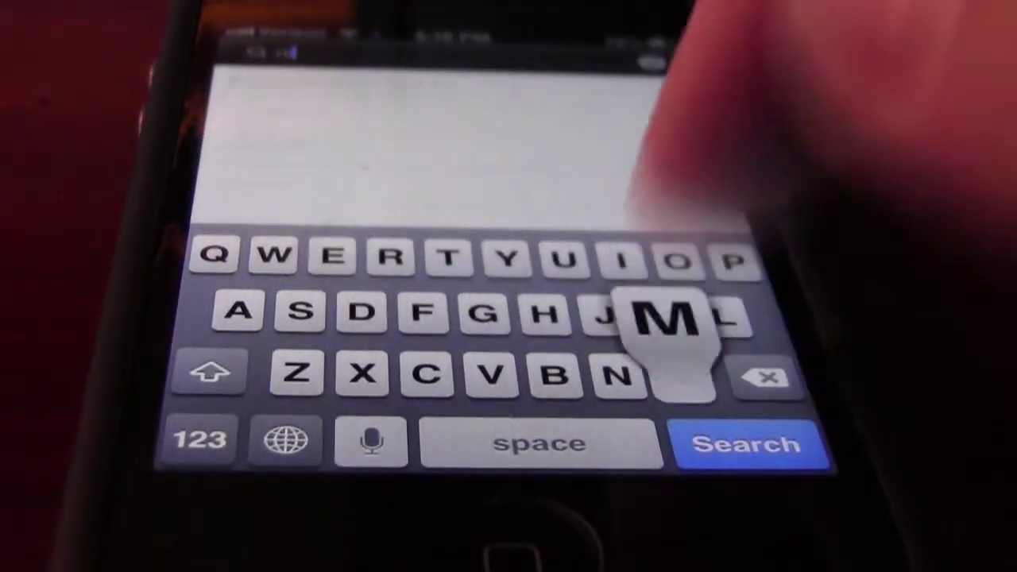
pyautogui.write('ote')
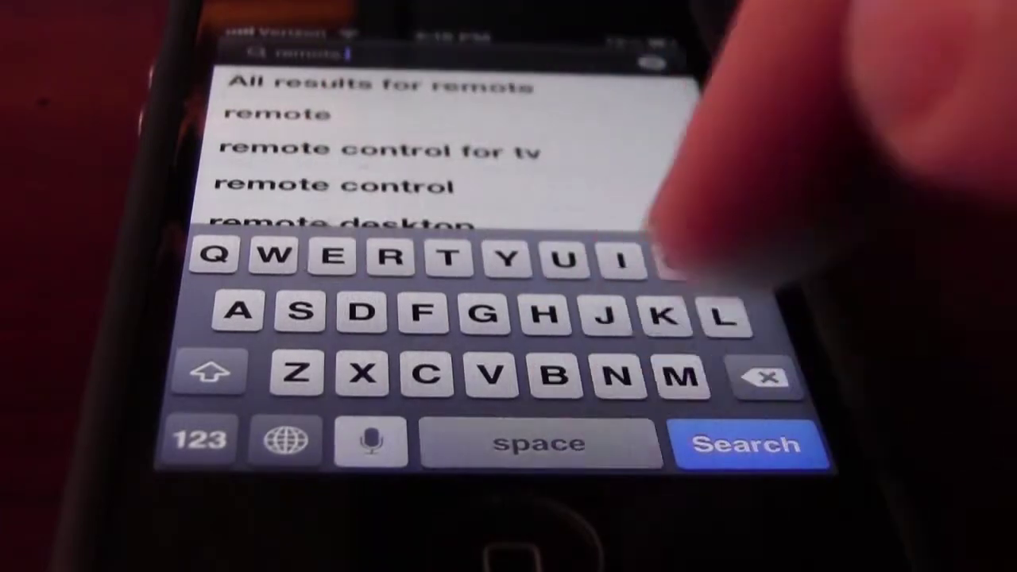
pyautogui.write('e')
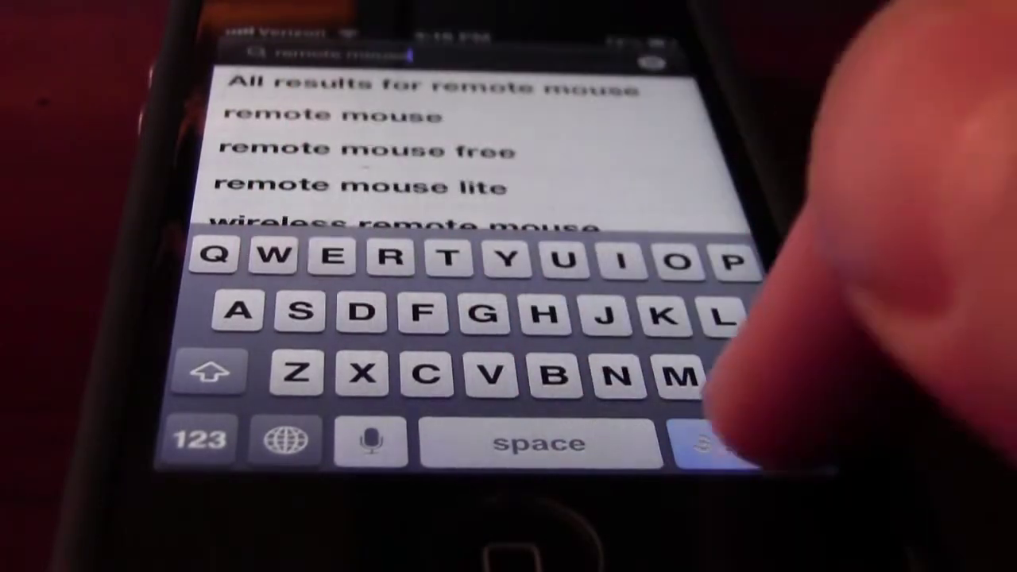
pyautogui.click(746, 444)
pyautogui.click(509, 143)
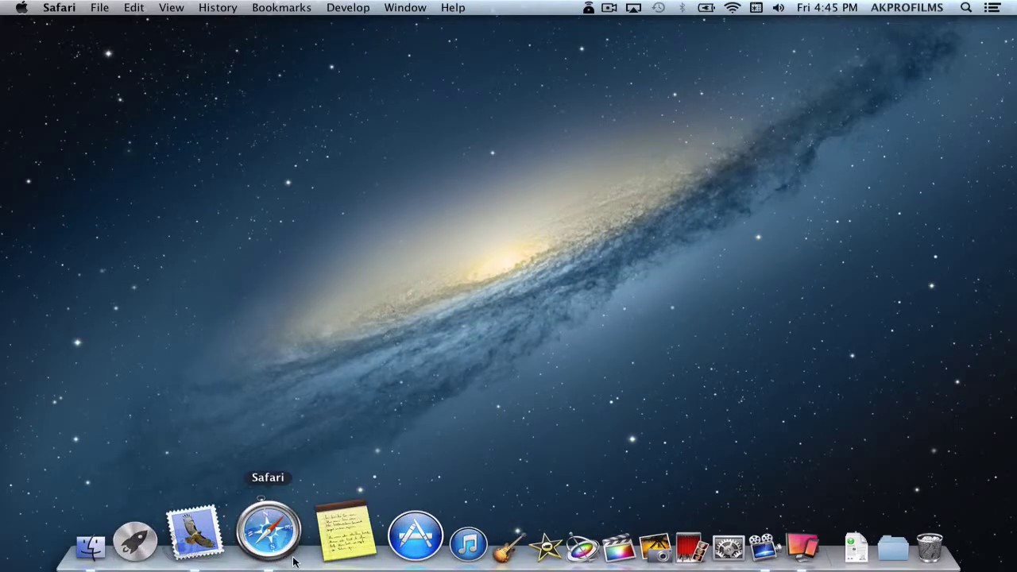
# Go to remotemouse.net in Safari via the 'remo' address suggestion.
pyautogui.click(280, 531)
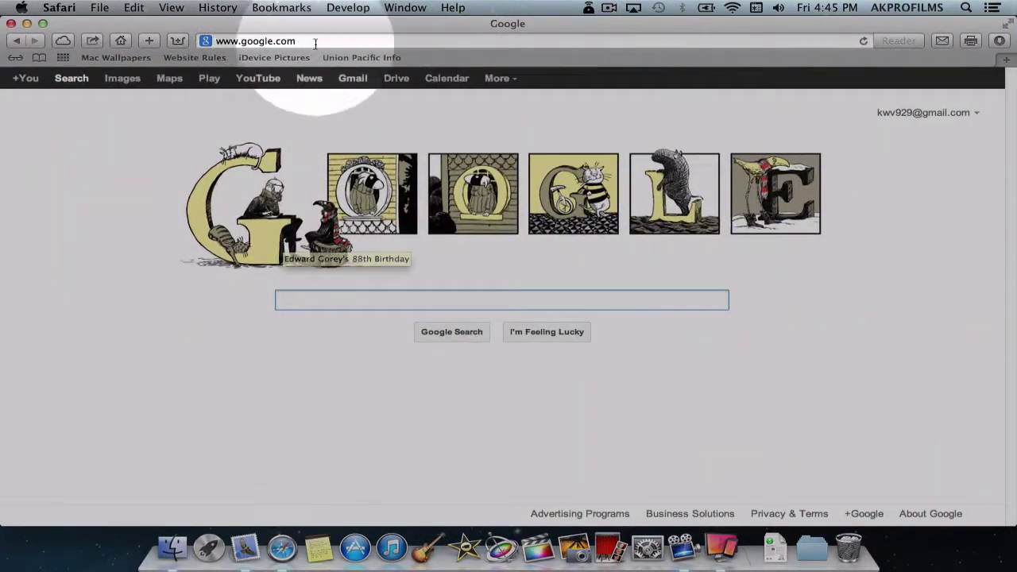
pyautogui.click(210, 42)
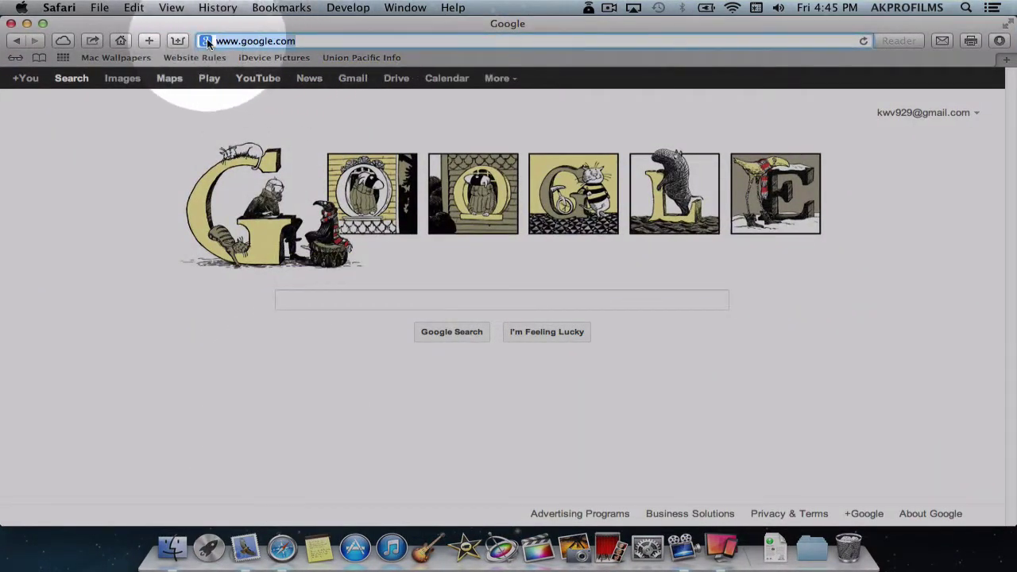
pyautogui.write('remotemouse.net')
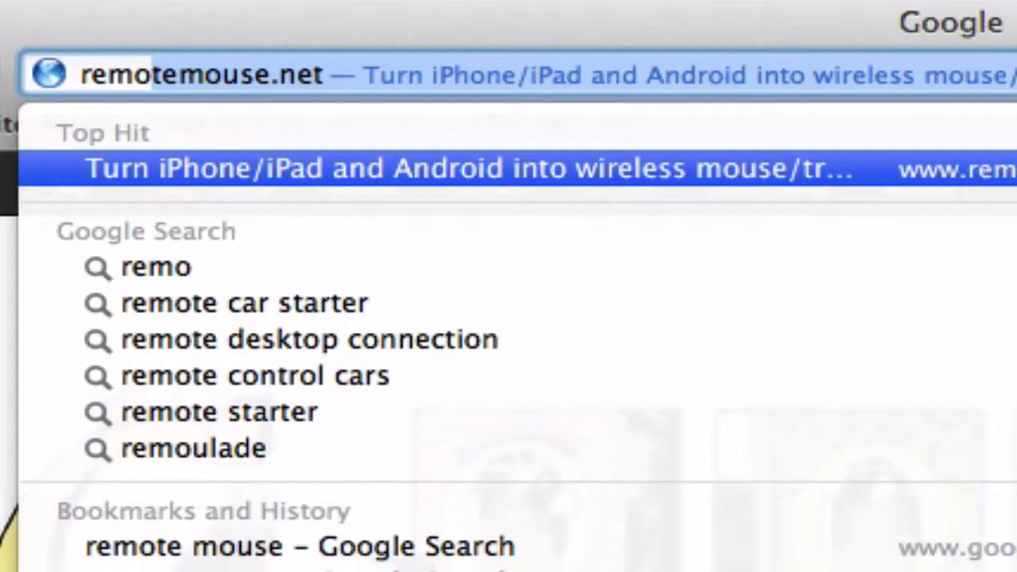
pyautogui.press('Return')
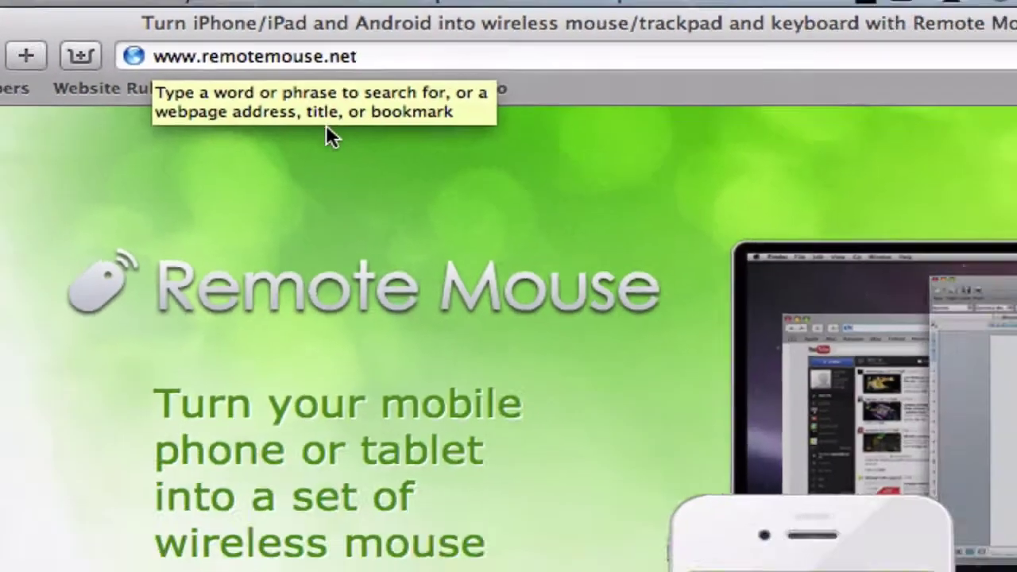
# Review the Mac, Windows, iPhone, iPad and Android download options, then close Safari.
pyautogui.scroll(-3, 311, 228)
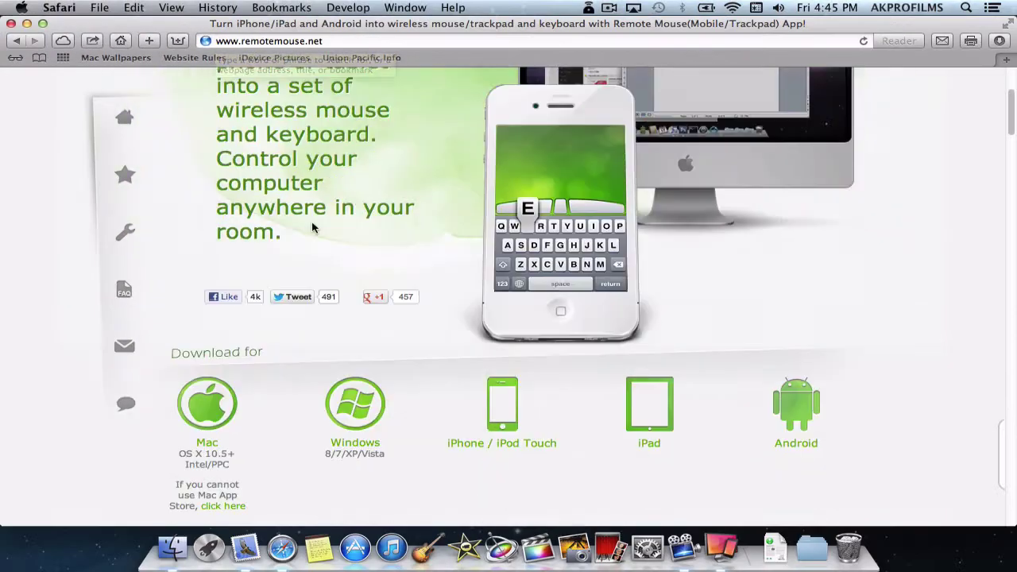
pyautogui.scroll(-2, 316, 232)
pyautogui.scroll(-3, 414, 324)
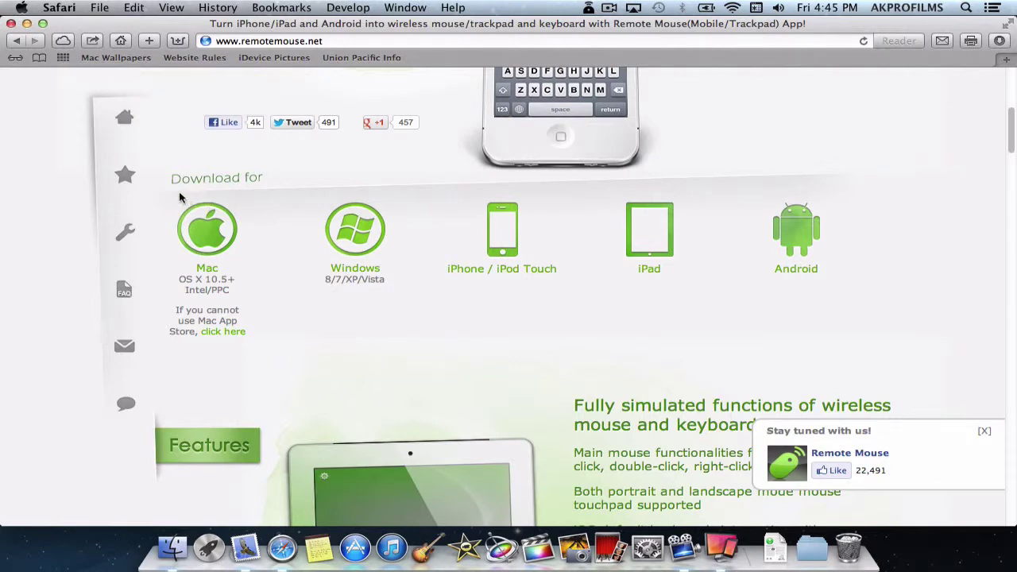
pyautogui.click(11, 23)
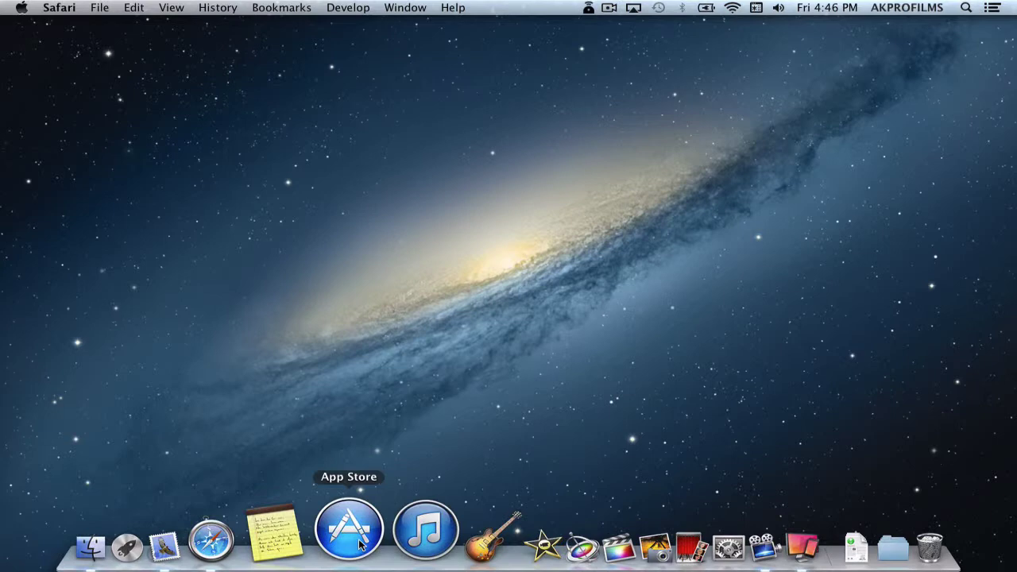
# Check the Remote Mouse listing in the Mac App Store shows it installed, then close the store.
pyautogui.click(350, 481)
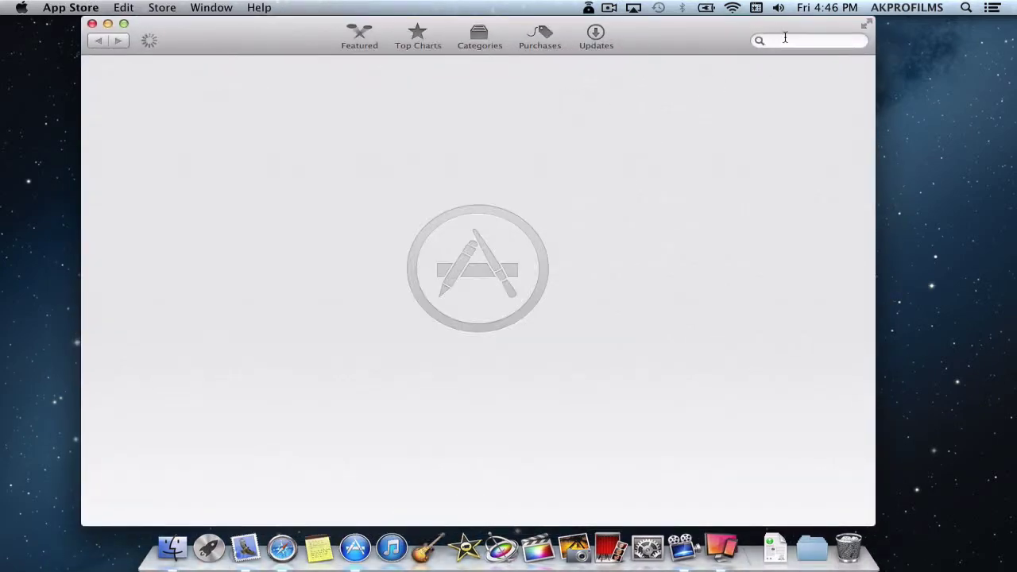
pyautogui.click(787, 42)
pyautogui.write('remote mous')
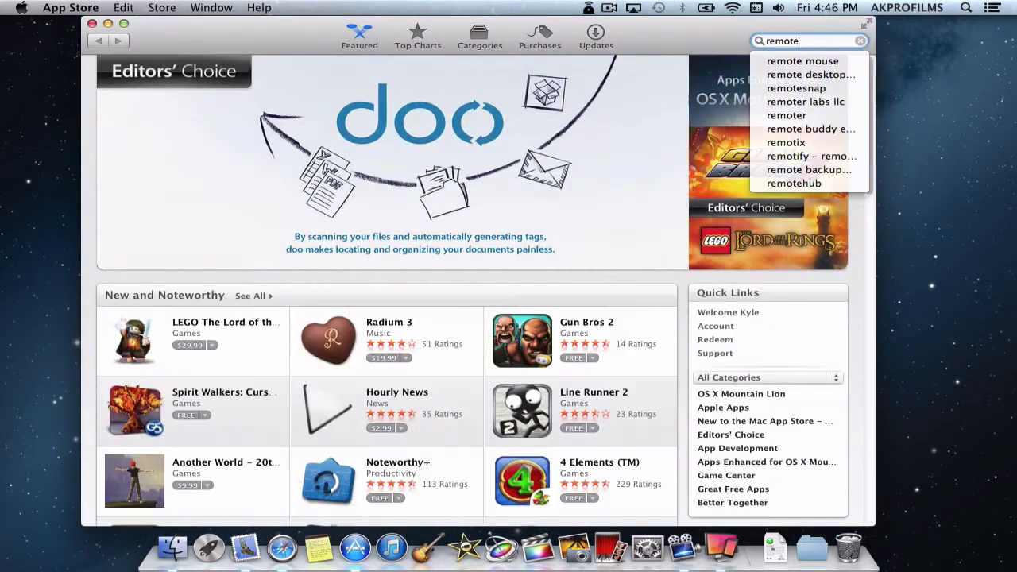
pyautogui.write('e')
pyautogui.press('Return')
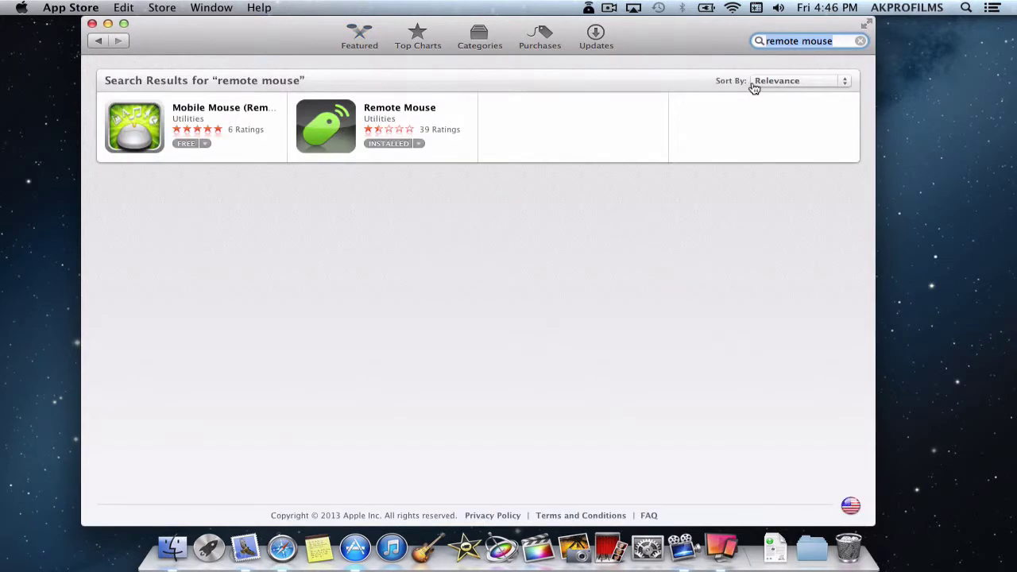
pyautogui.click(342, 137)
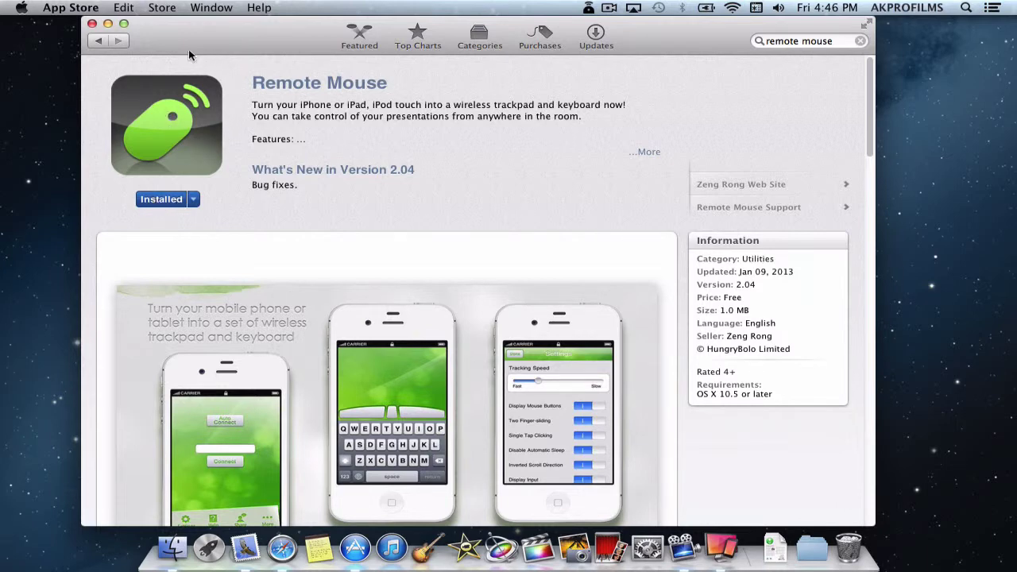
pyautogui.click(93, 24)
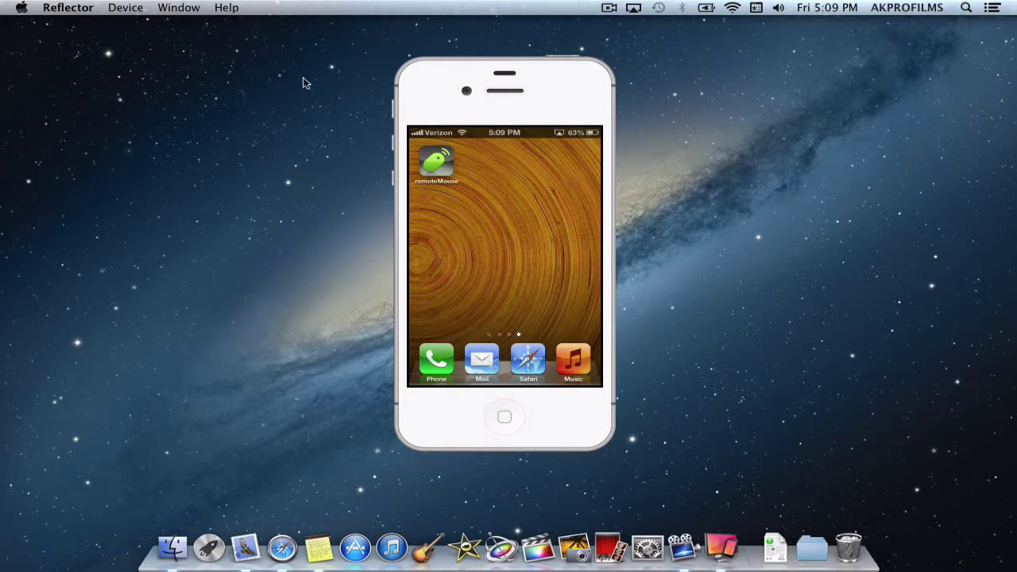
# Start Remote Mouse from Launchpad's Productivity folder and check its menu-bar options without changing anything.
pyautogui.press('F4')
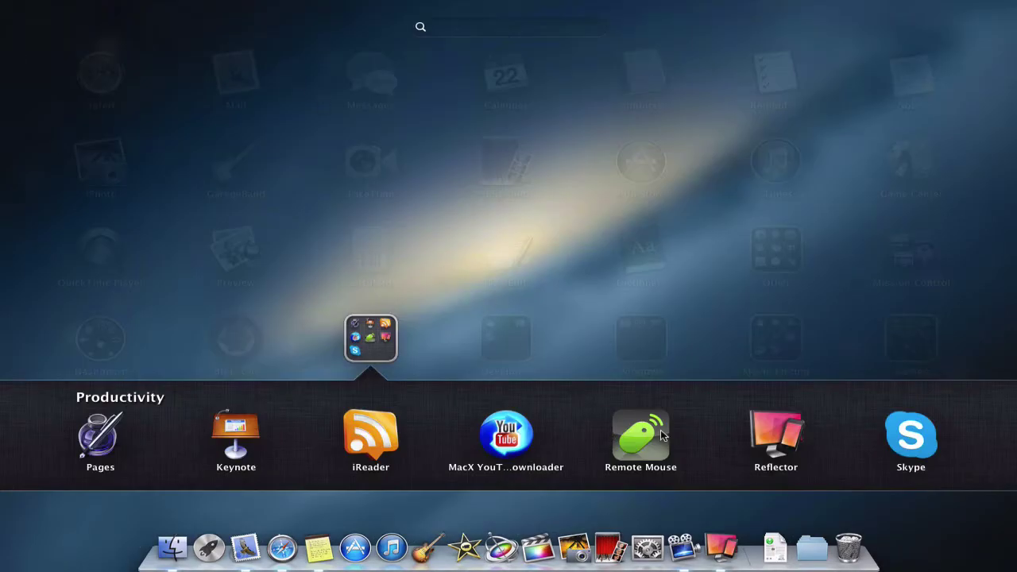
pyautogui.click(616, 456)
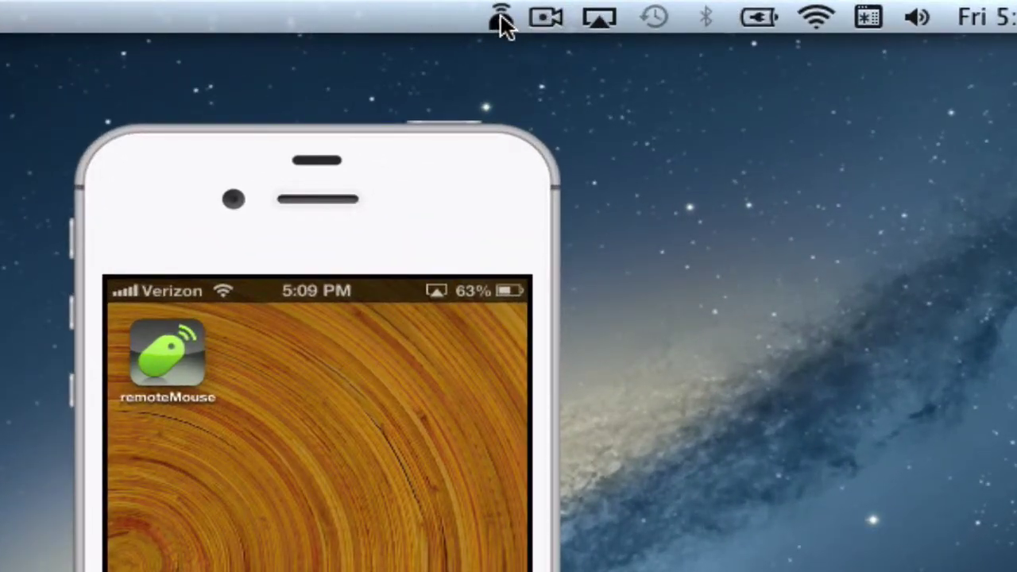
pyautogui.click(502, 17)
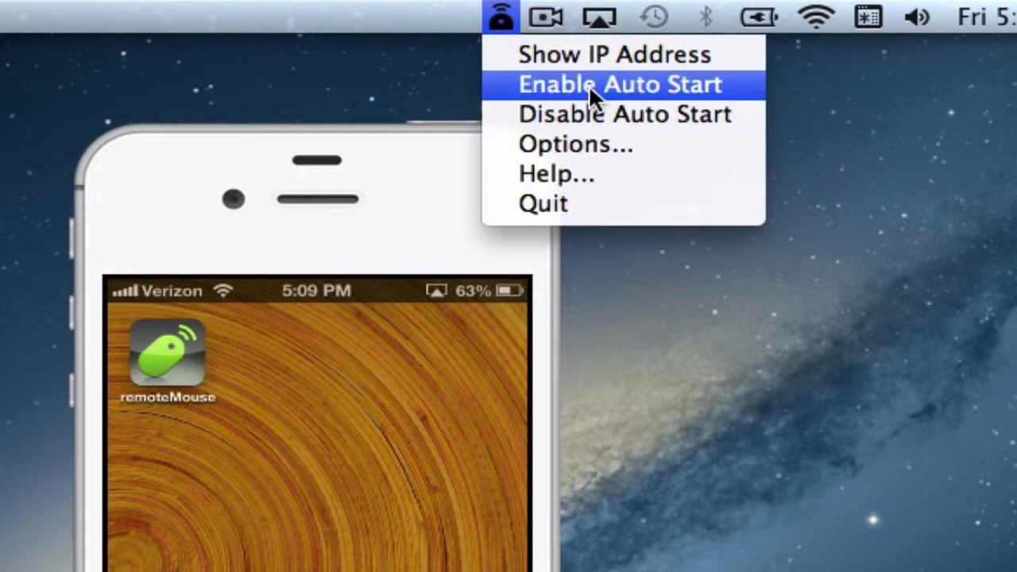
pyautogui.click(871, 318)
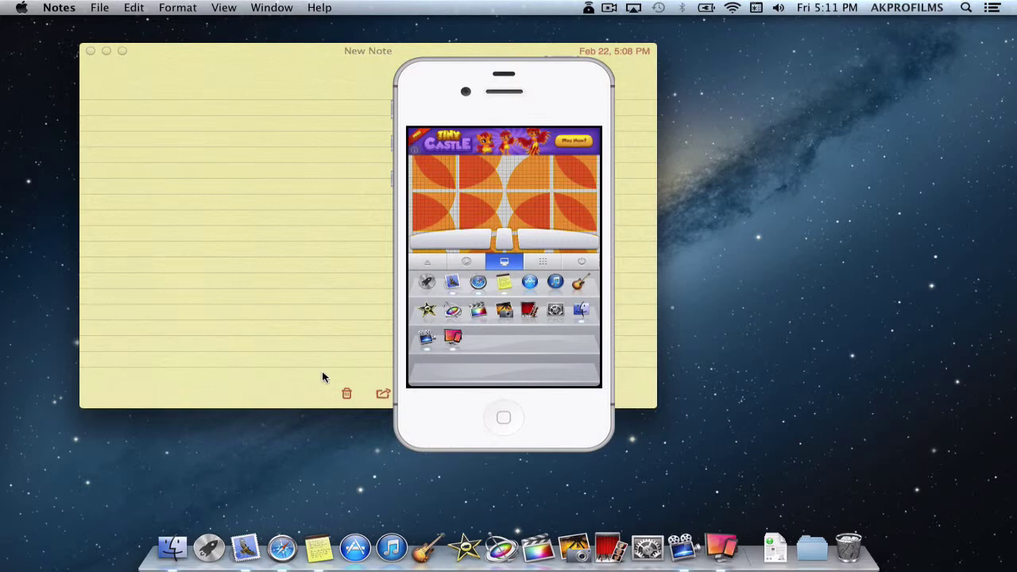
# Move the phone mirror aside and type 'hi how are you!' into the note from the iPhone.
pyautogui.moveTo(434, 110); pyautogui.dragTo(729, 93)
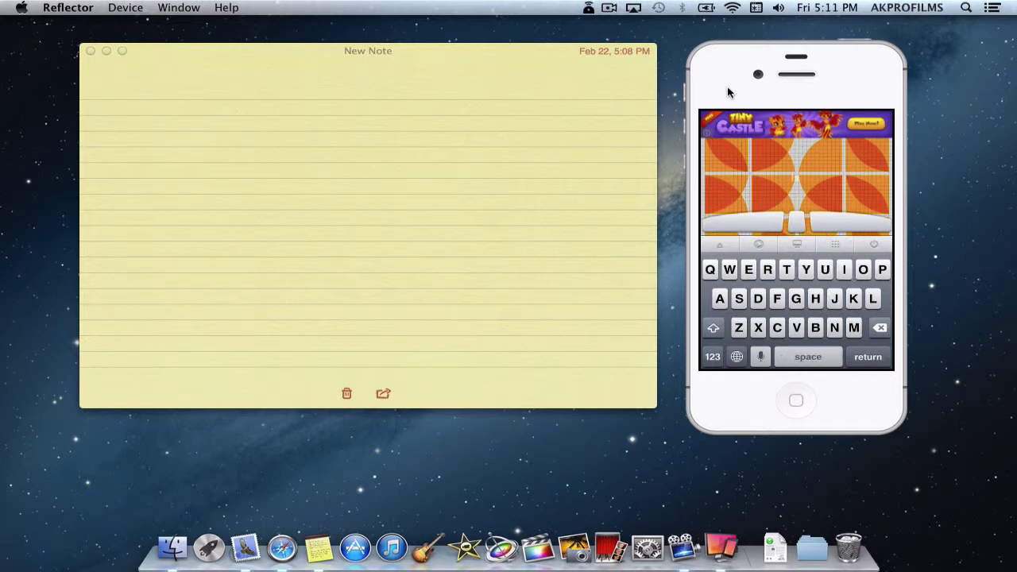
pyautogui.click(430, 98)
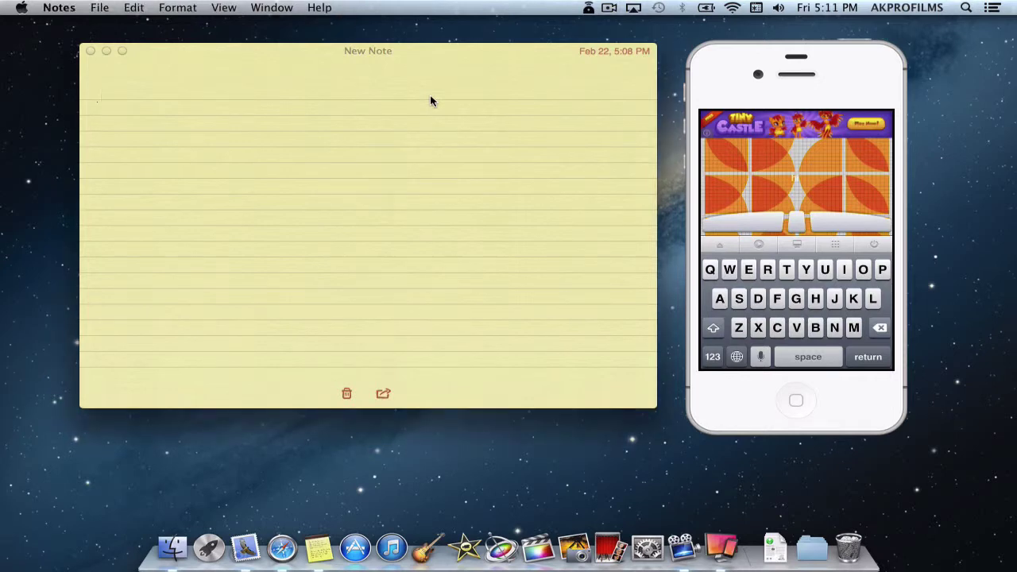
pyautogui.write('hi')
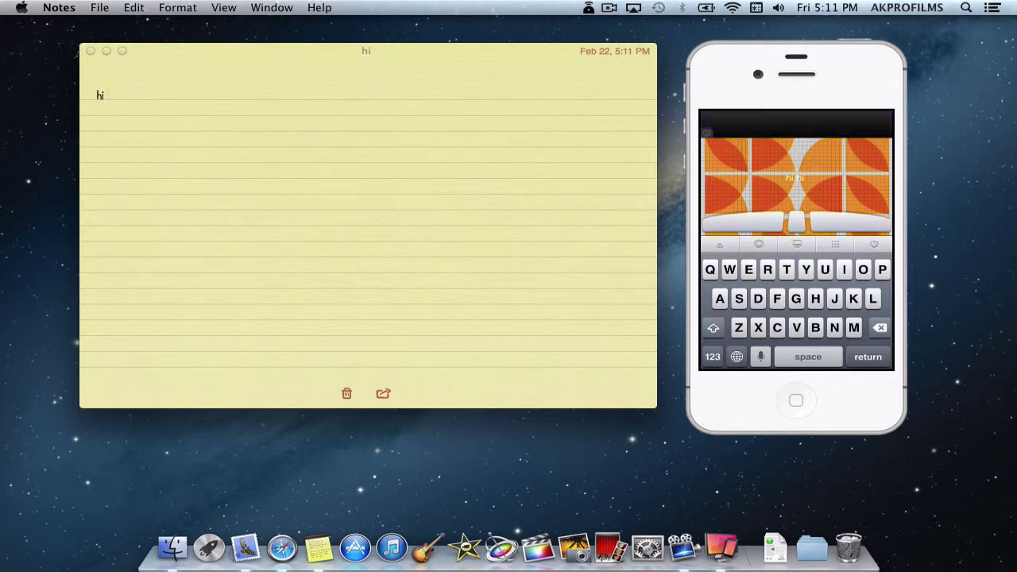
pyautogui.write(' how are y')
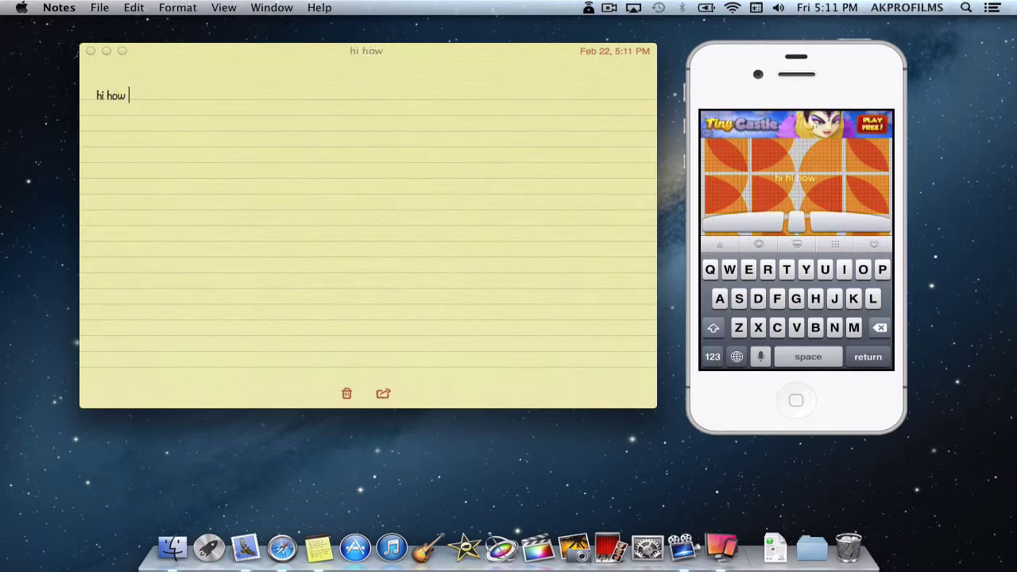
pyautogui.write('ou!')
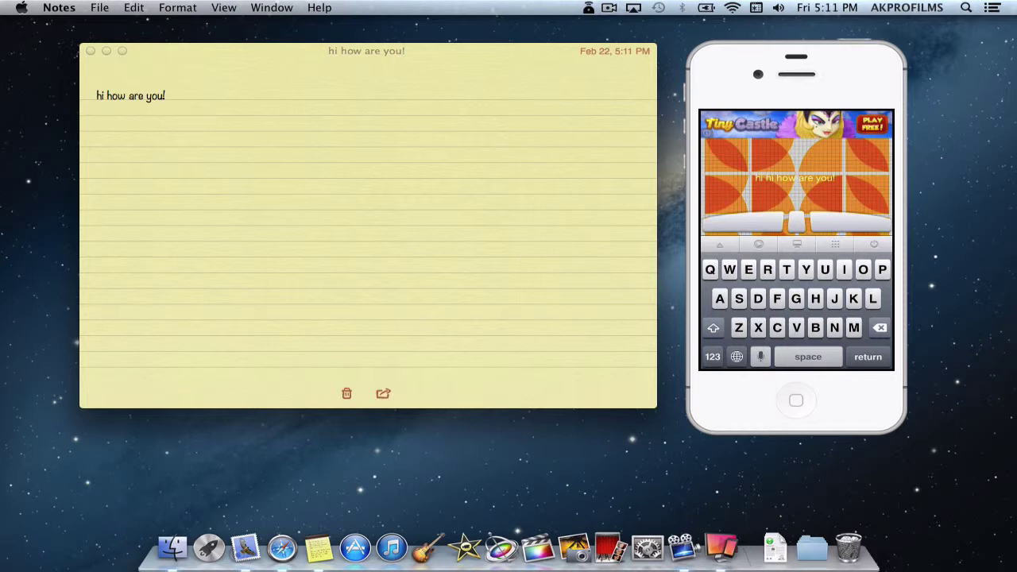
# Dictate 'This is a test on a very cool app that comes in handy' from the iPhone.
pyautogui.click(761, 357)
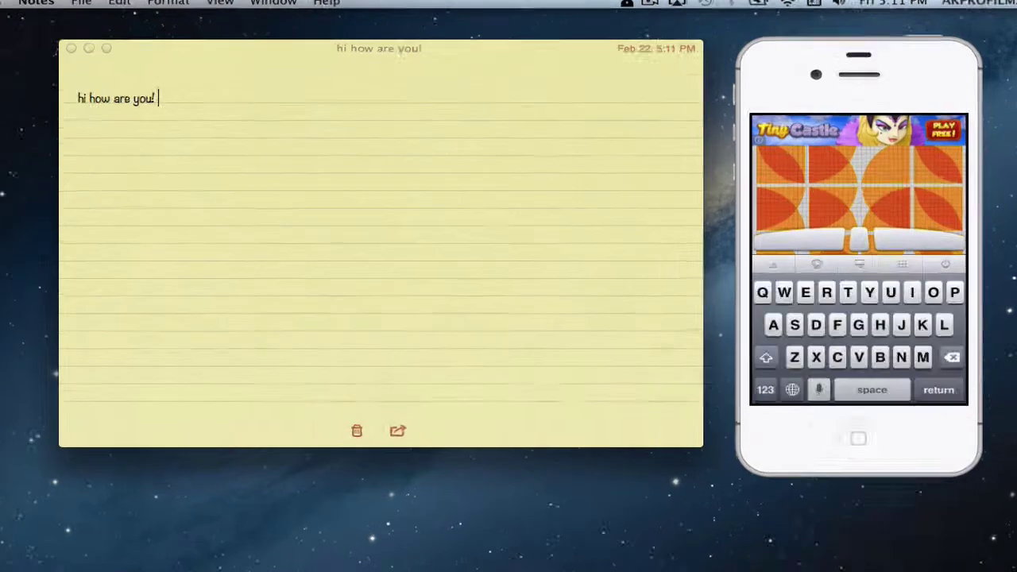
pyautogui.write('Thi')
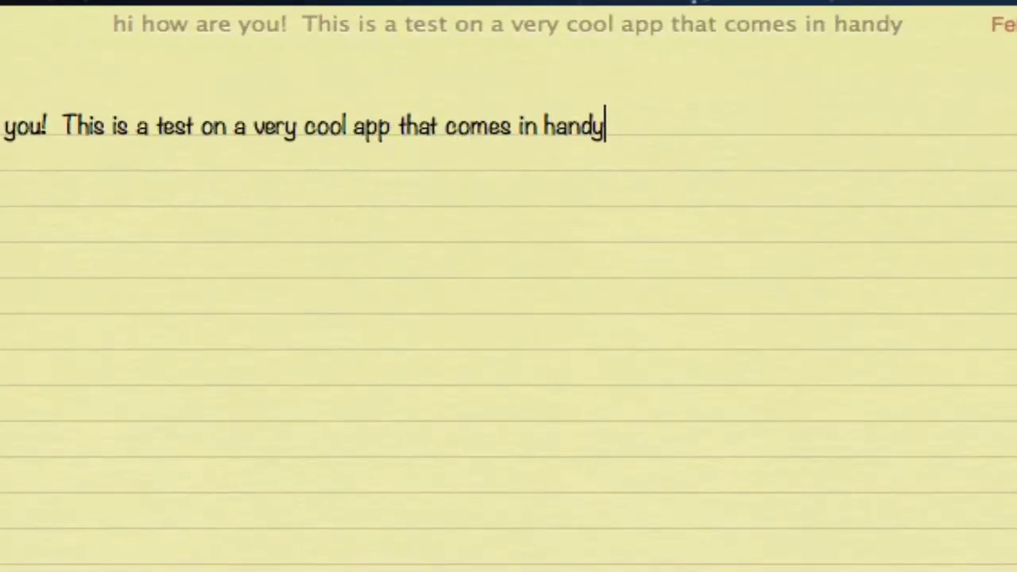